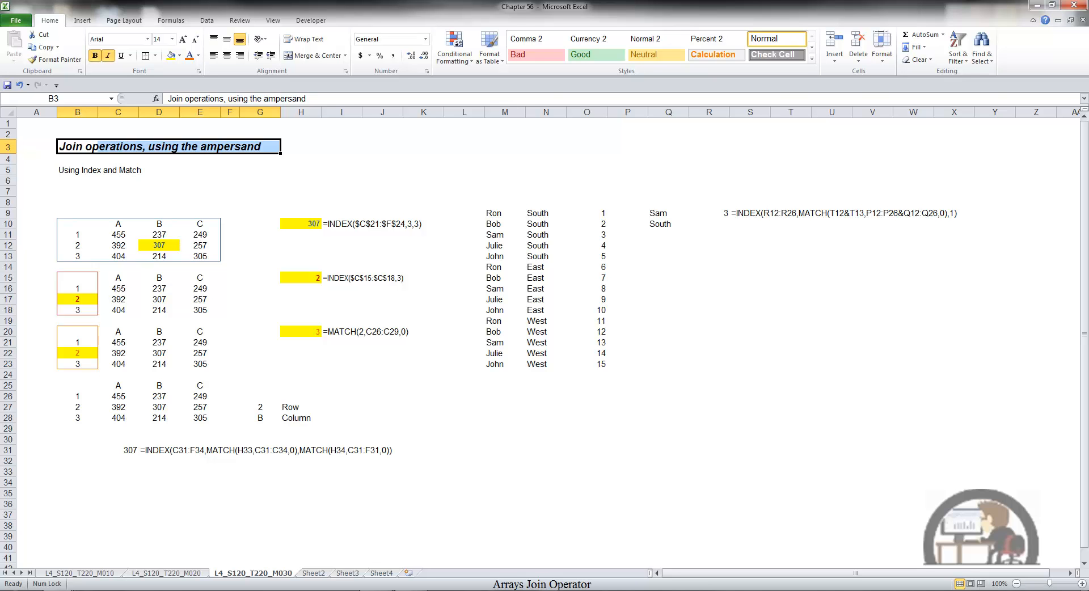
# Inspect the INDEX formula in cell H10 and the table range it references, keeping the formula as it is.
pyautogui.click(306, 222)
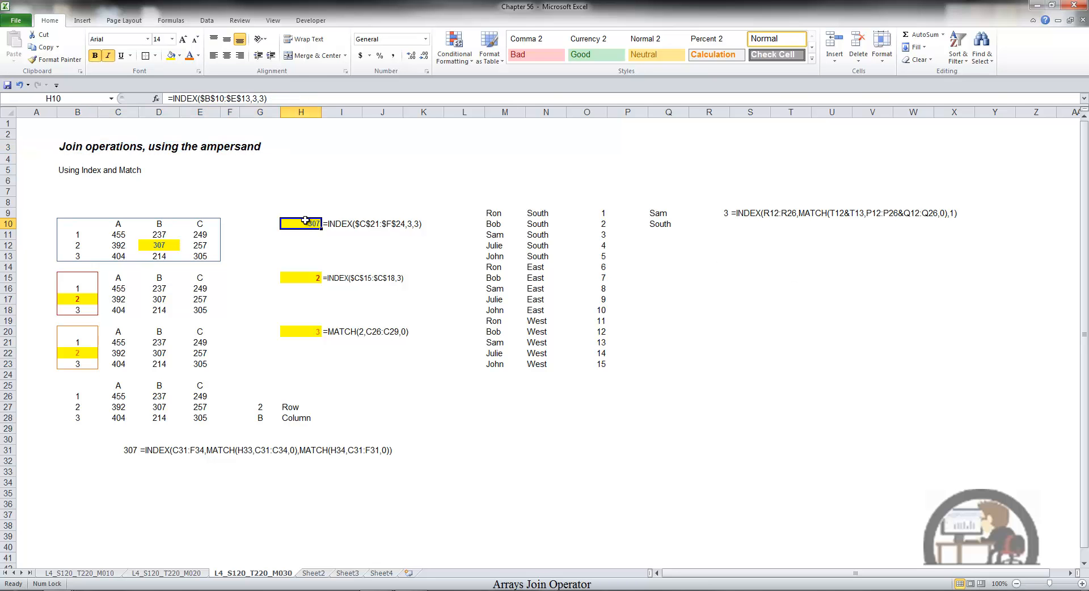
pyautogui.press('F2')
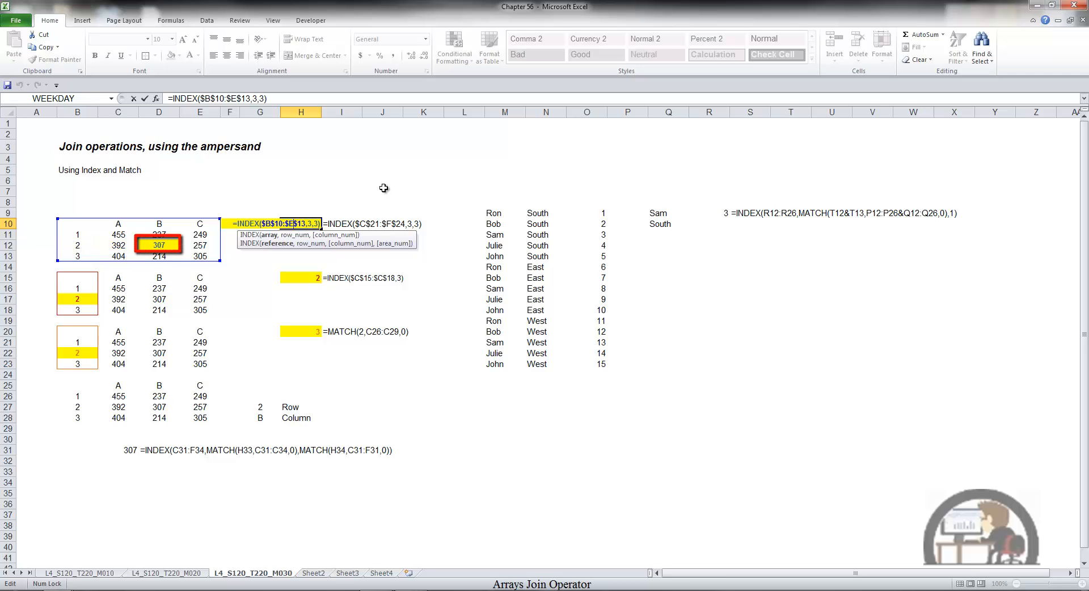
pyautogui.hotkey('ctrl', 'Return')
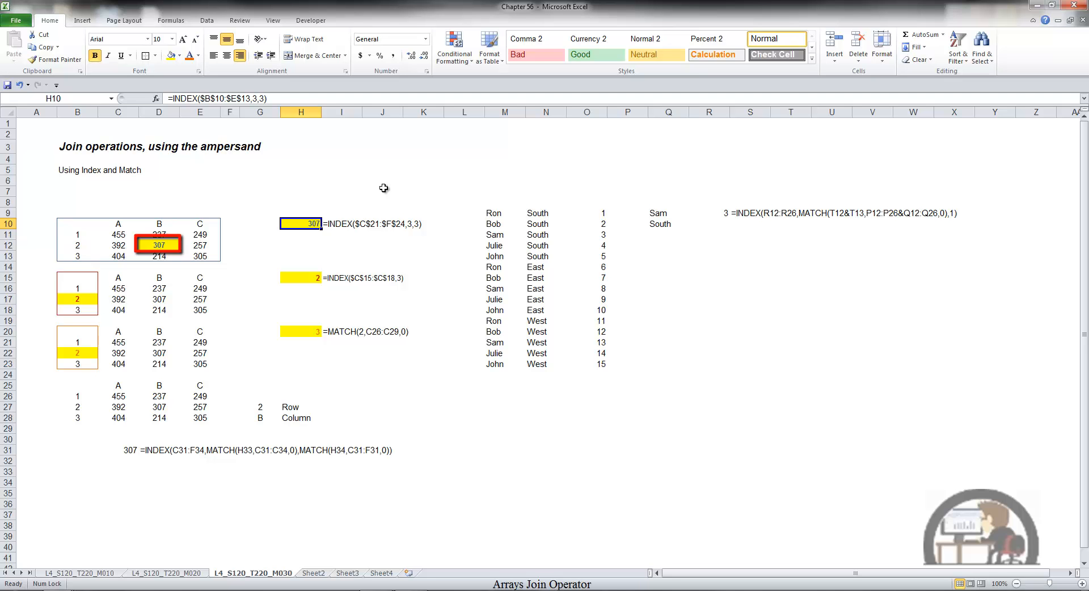
# Inspect the single-column INDEX formula in cell H15, checking its array argument and referenced range.
pyautogui.press('Down')
pyautogui.press('Down')
pyautogui.press('Down')
pyautogui.press('Down')
pyautogui.press('Down')
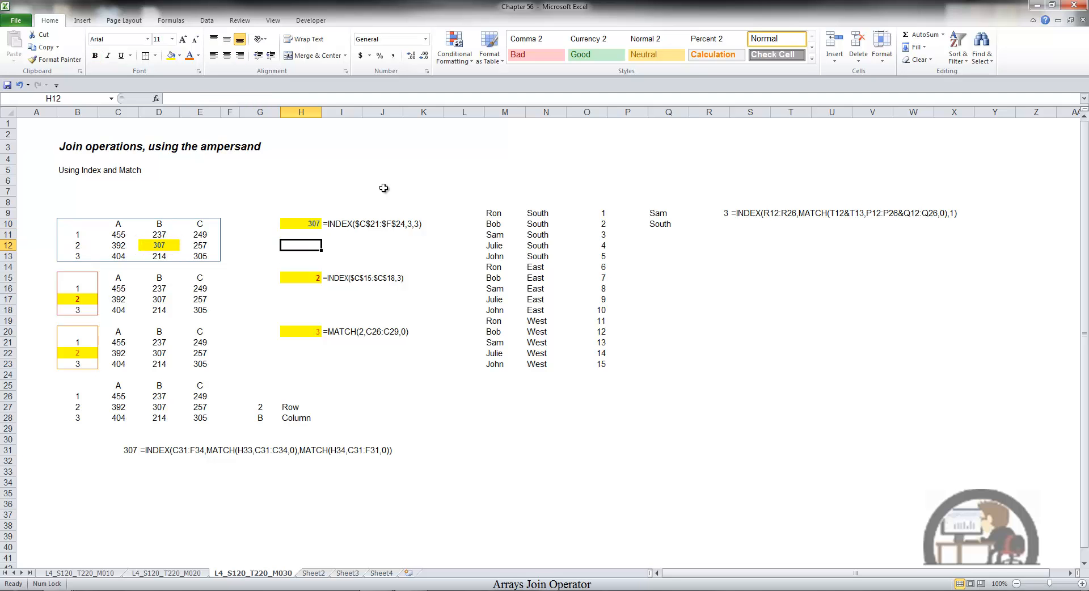
pyautogui.press('F2')
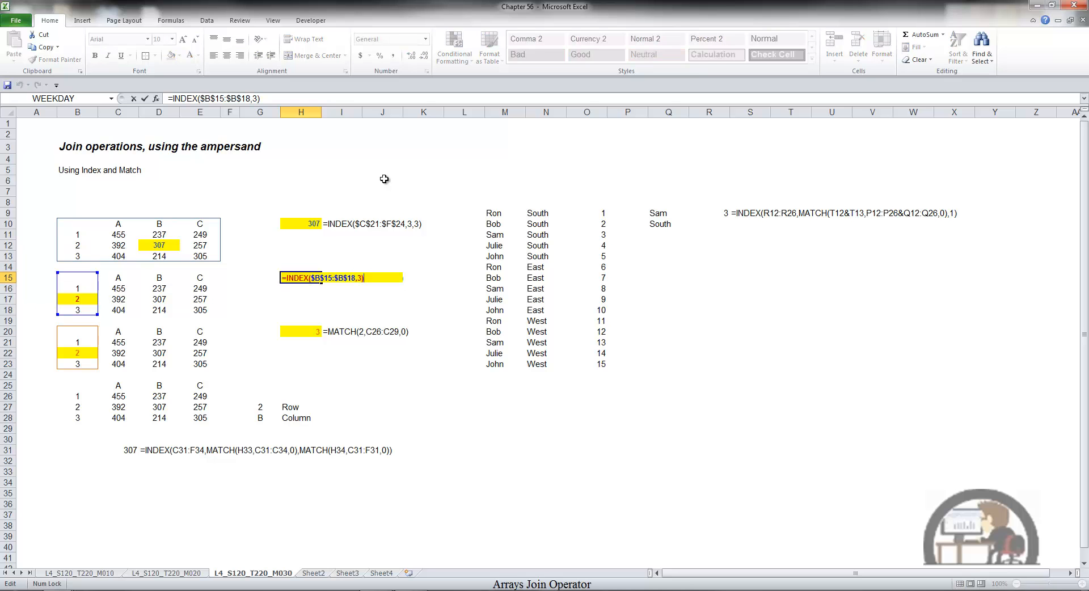
pyautogui.press('Left')
pyautogui.press('Left')
pyautogui.press('Left')
pyautogui.press('Left')
pyautogui.press('Left')
pyautogui.press('Left')
pyautogui.press('Left')
pyautogui.press('Left')
pyautogui.press('Left')
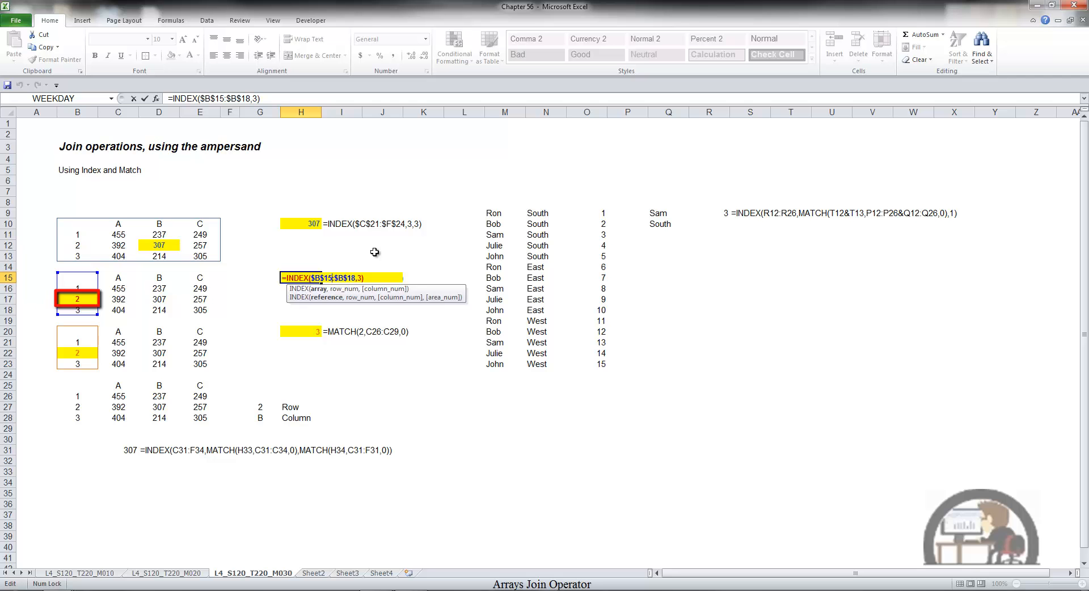
pyautogui.hotkey('ctrl', 'Return')
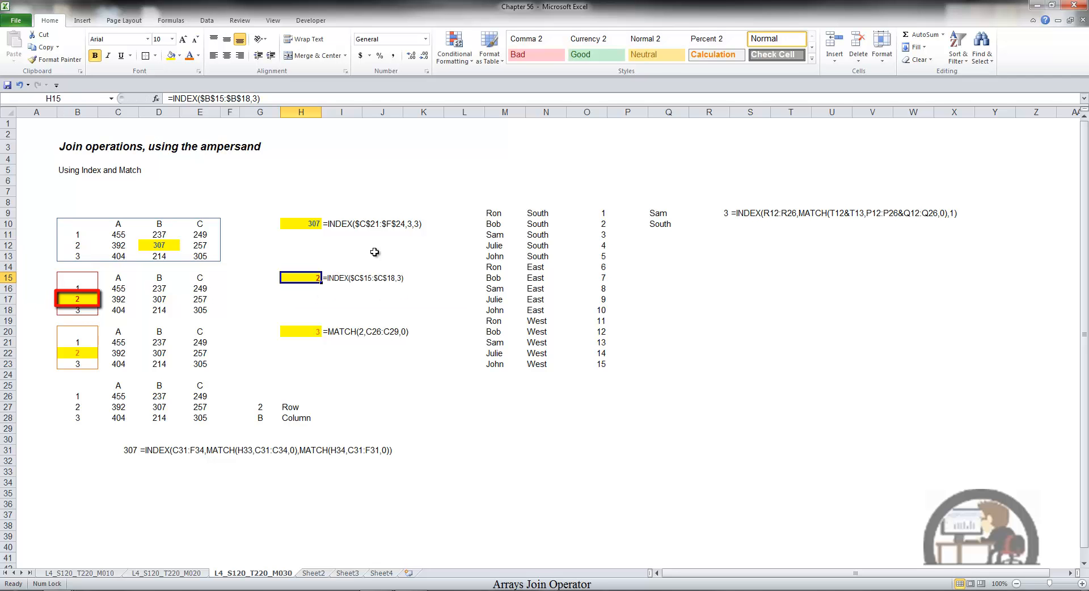
# Inspect the MATCH formula in cell H20, checking its lookup value argument and referenced range.
pyautogui.press('Down')
pyautogui.press('Down')
pyautogui.press('Down')
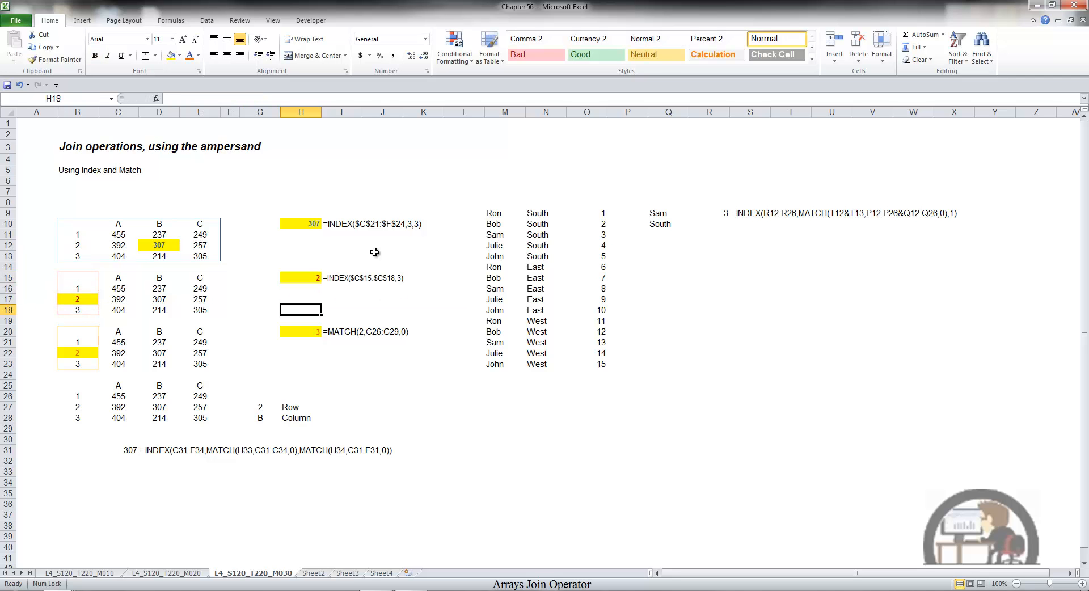
pyautogui.press('Down')
pyautogui.press('Down')
pyautogui.press('F2')
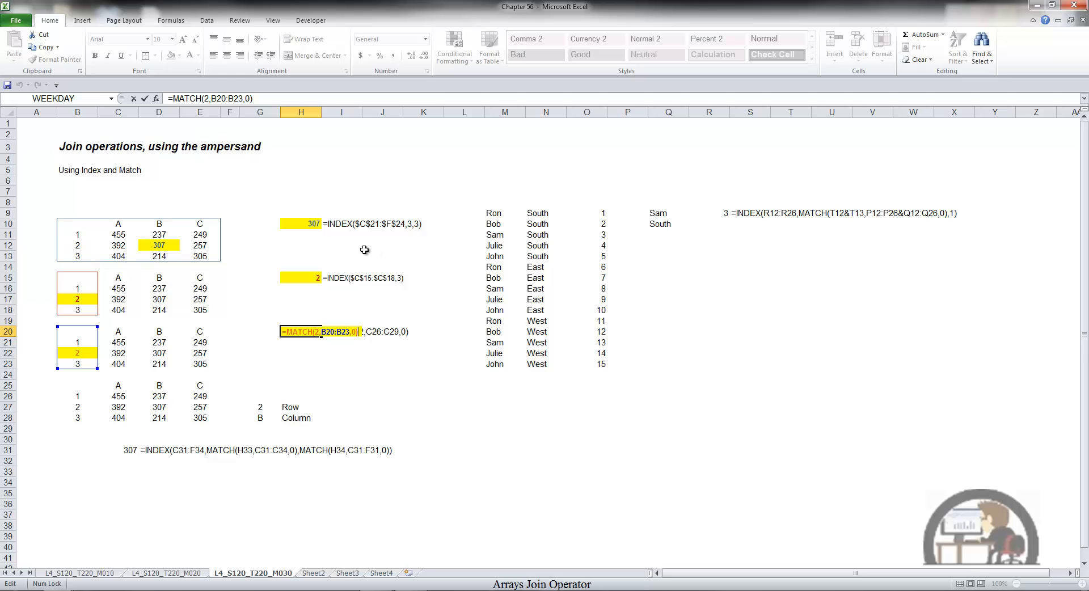
pyautogui.click(320, 333)
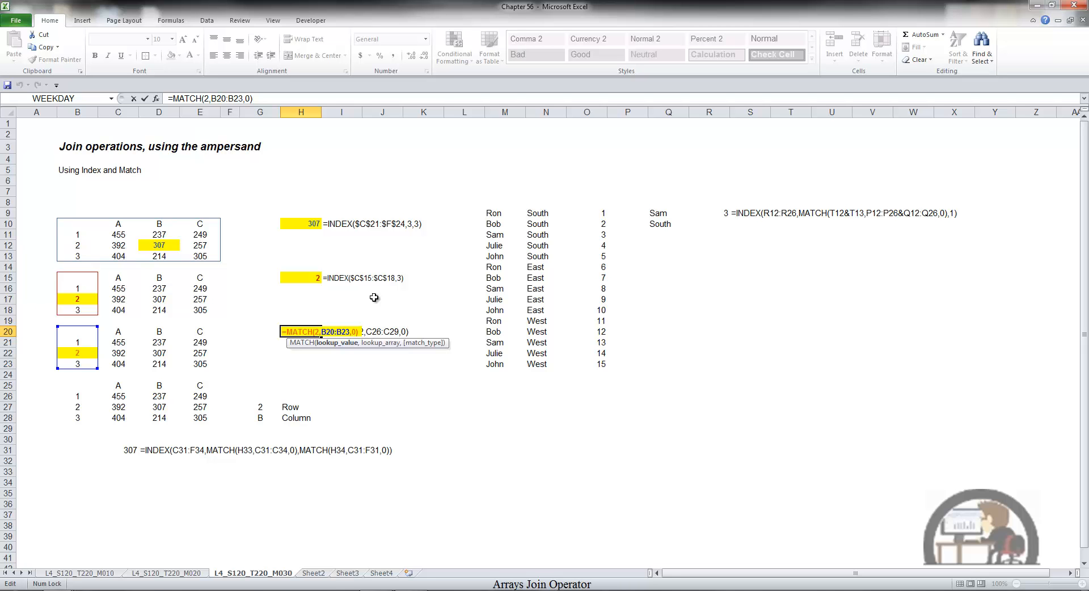
pyautogui.hotkey('ctrl', 'Return')
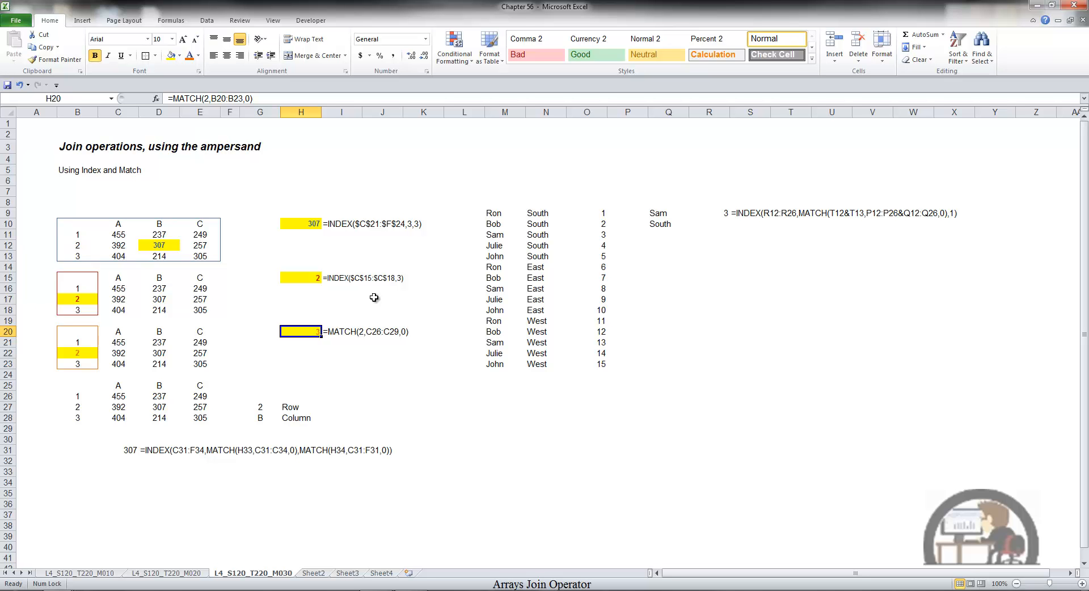
# Examine the combined INDEX and MATCH formula in cell C31, going through its array, row MATCH and column MATCH arguments.
pyautogui.click(130, 451)
pyautogui.press('F2')
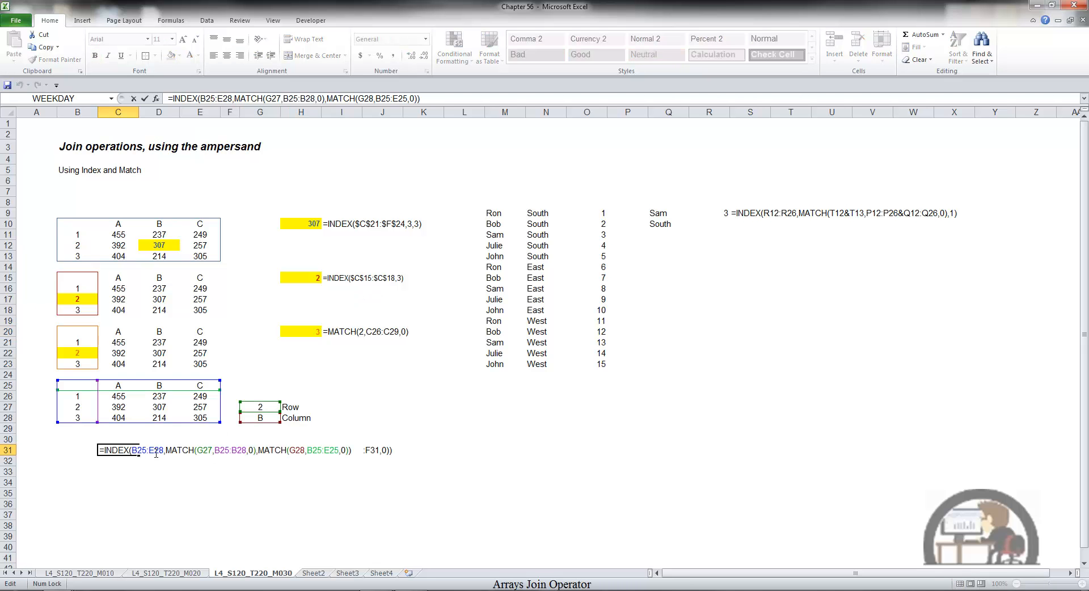
pyautogui.click(156, 453)
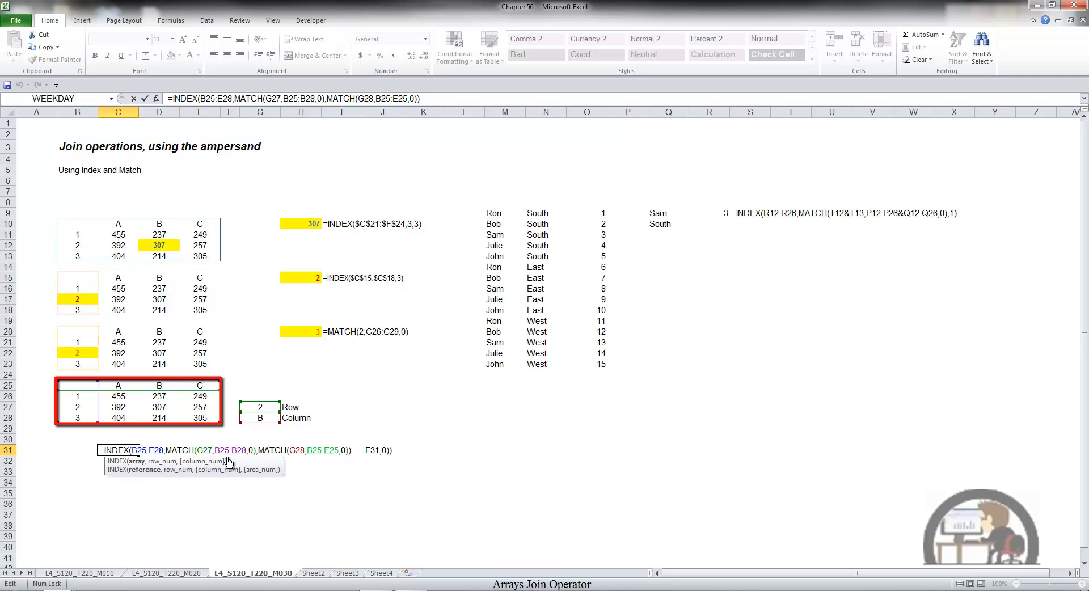
pyautogui.click(277, 450)
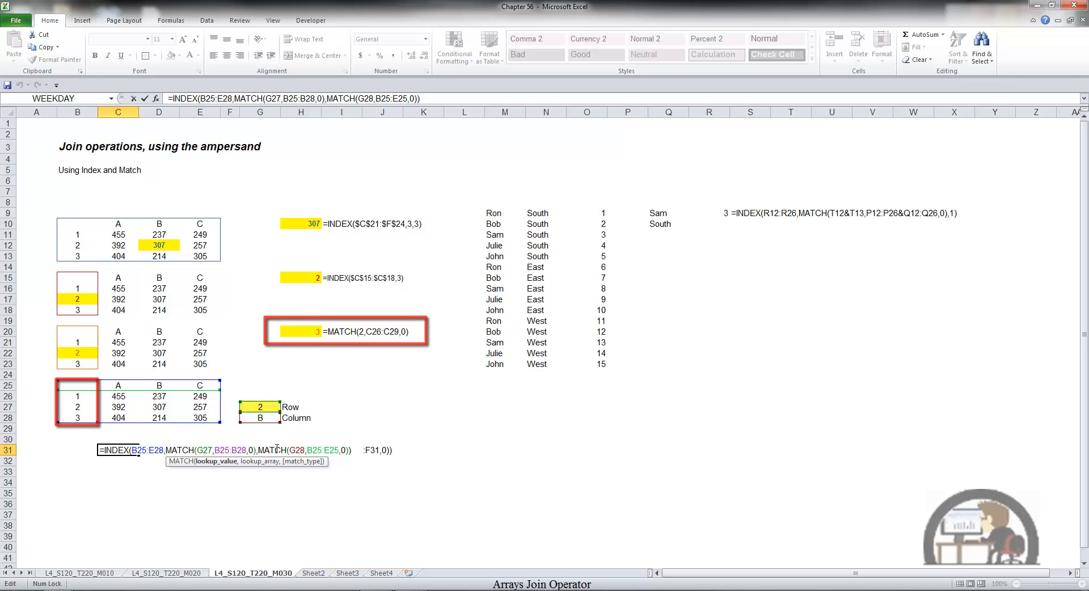
pyautogui.click(301, 451)
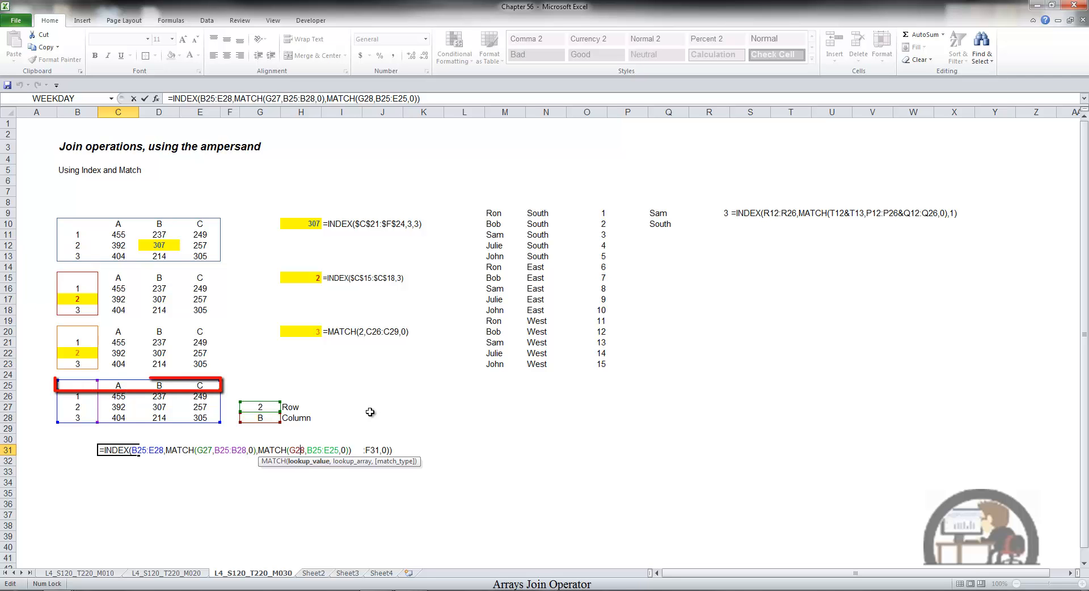
pyautogui.press('Right')
pyautogui.press('Right')
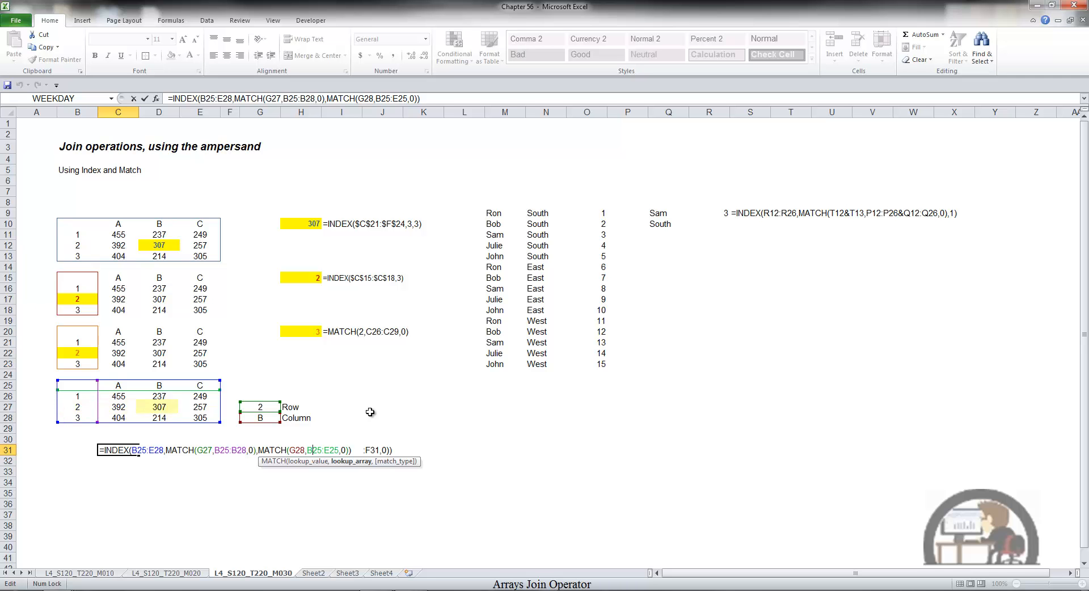
pyautogui.press('Escape')
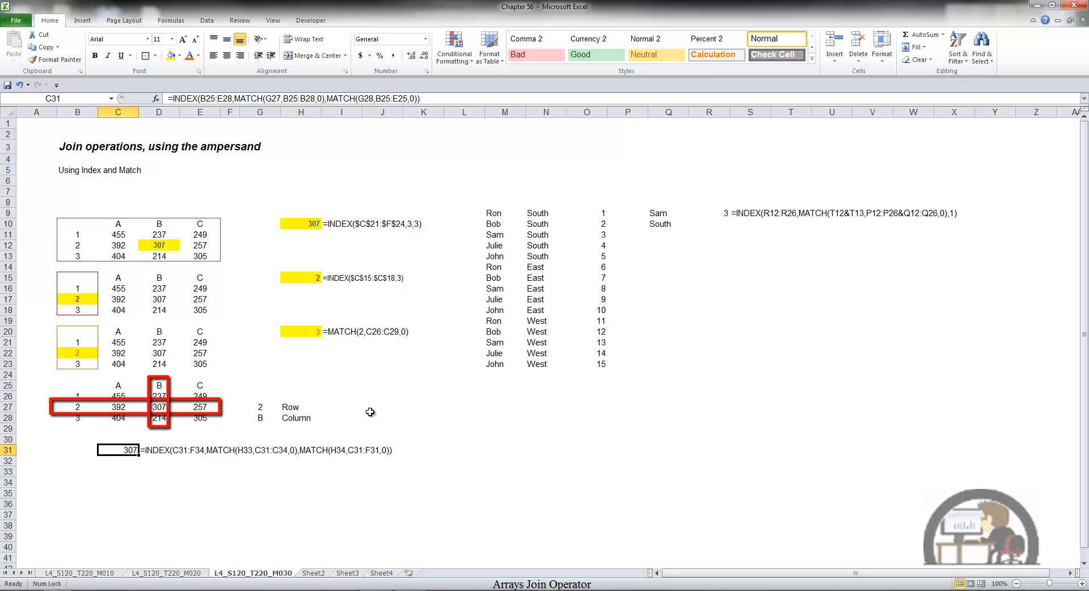
# Set the Column lookup value in G28 to C and check the matching table cell E27.
pyautogui.click(265, 418)
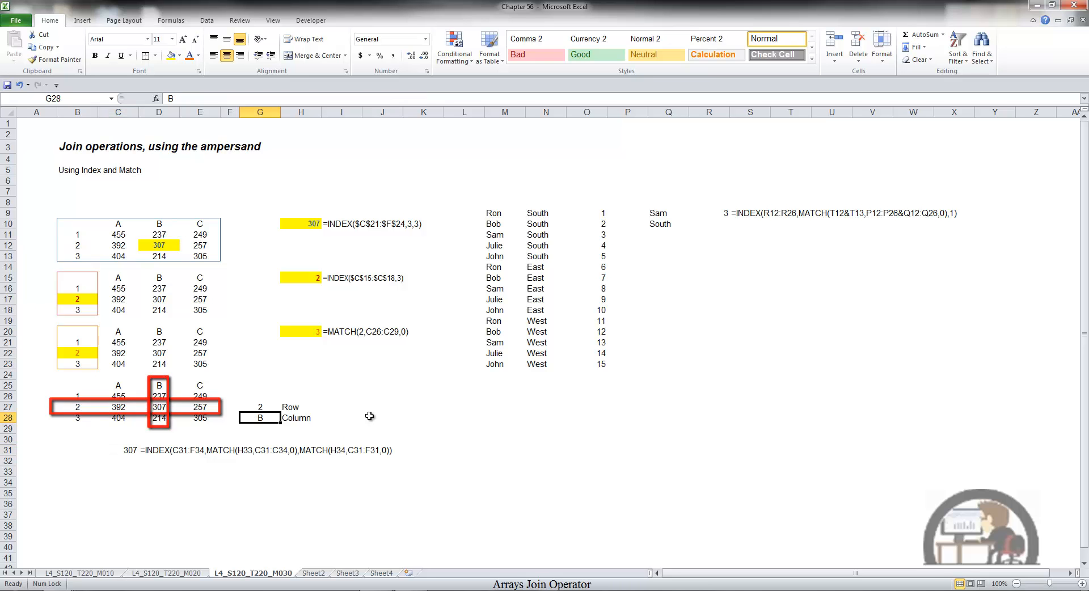
pyautogui.write('C')
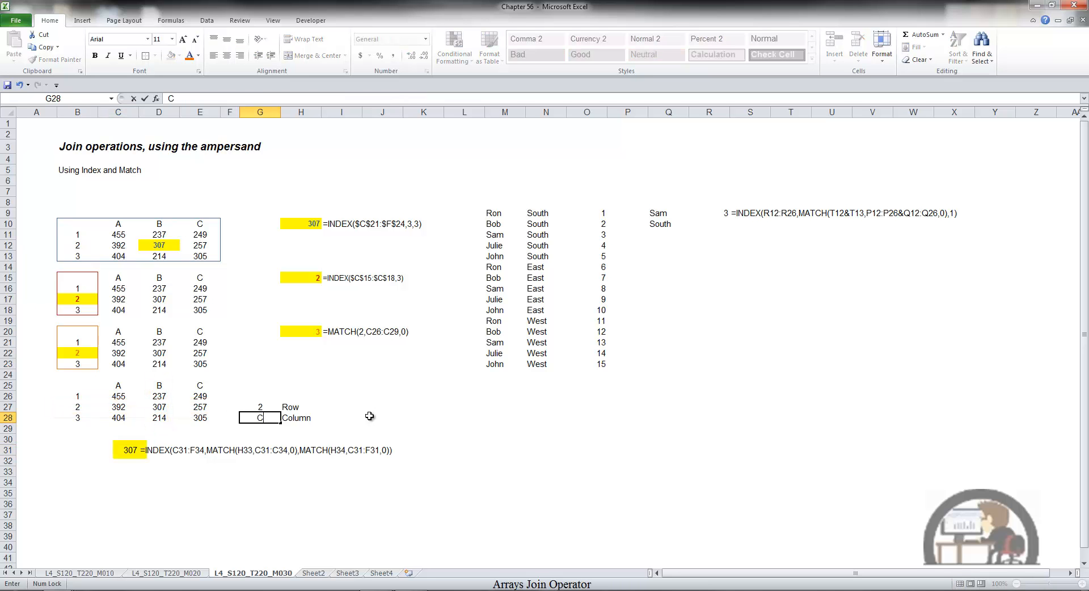
pyautogui.hotkey('ctrl', 'Return')
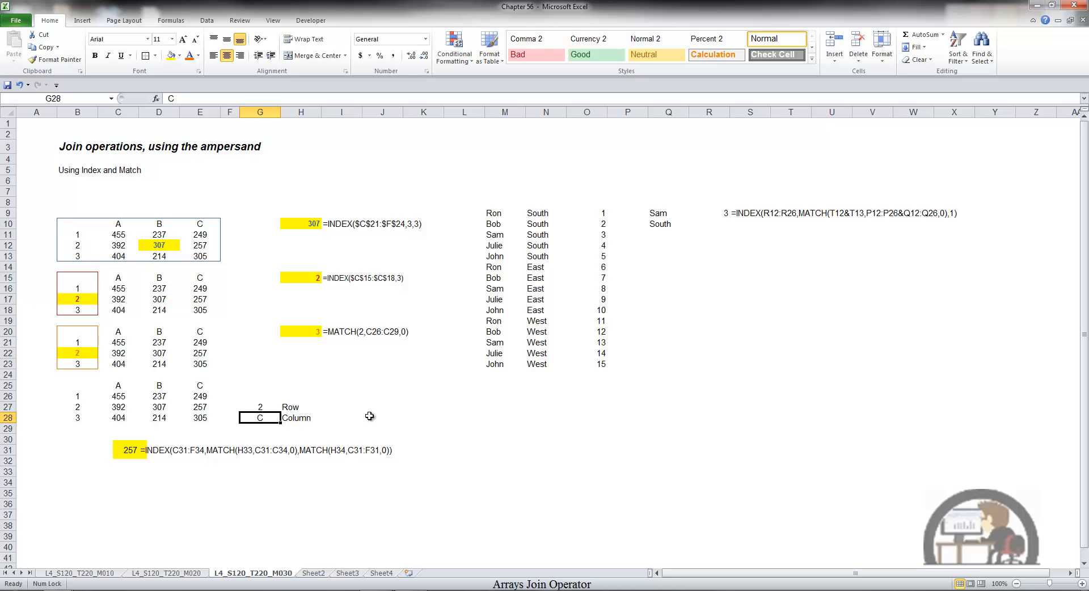
pyautogui.press('Left')
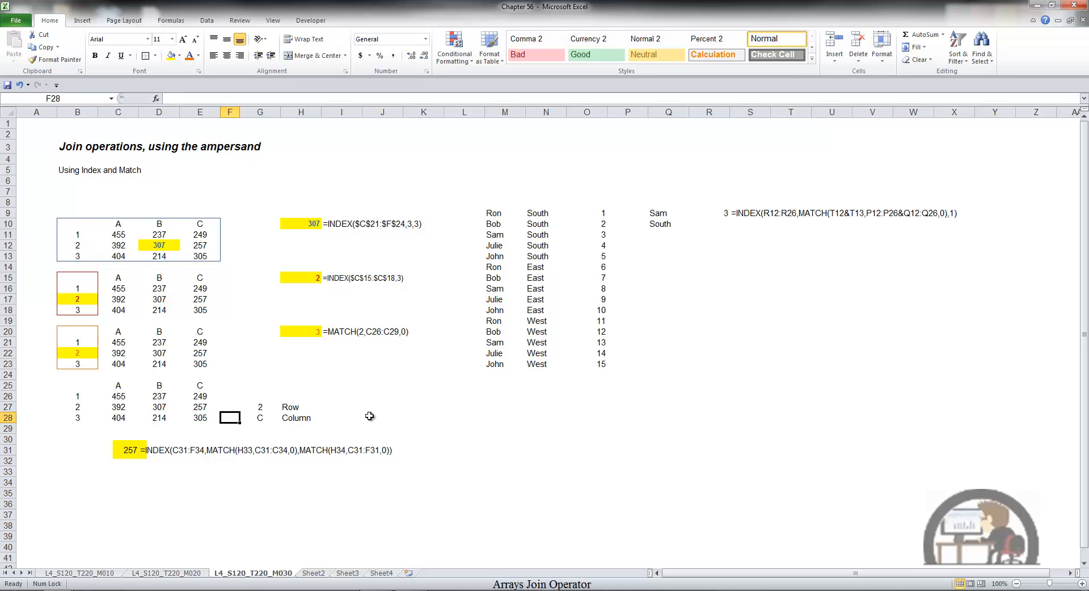
pyautogui.press('Left')
pyautogui.press('Up')
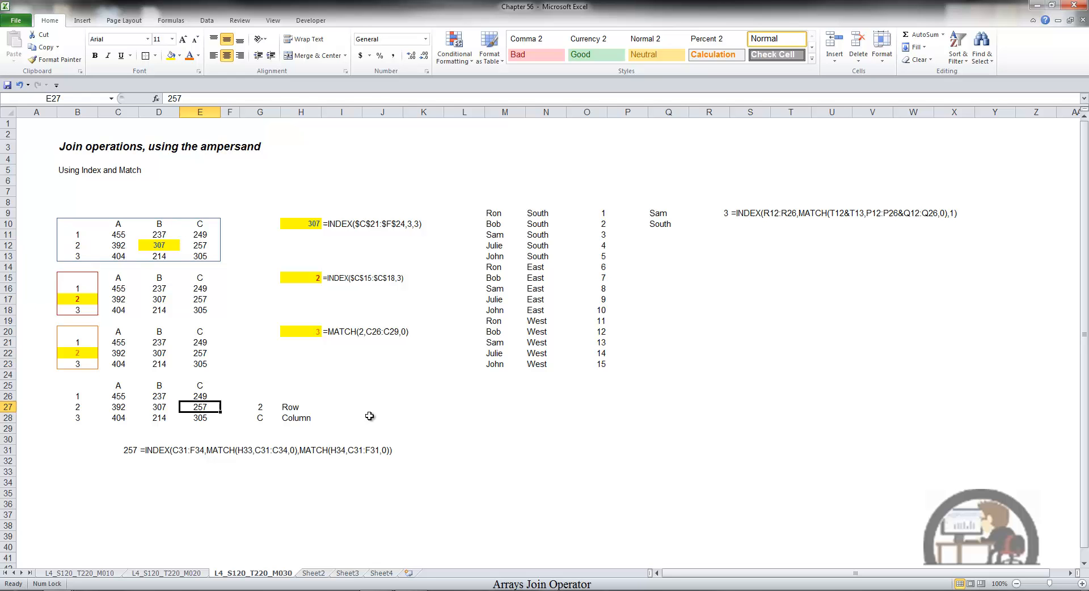
# Inspect the INDEX and MATCH formula with ampersand joins in cell R9 and recommit it as an array formula.
pyautogui.click(725, 214)
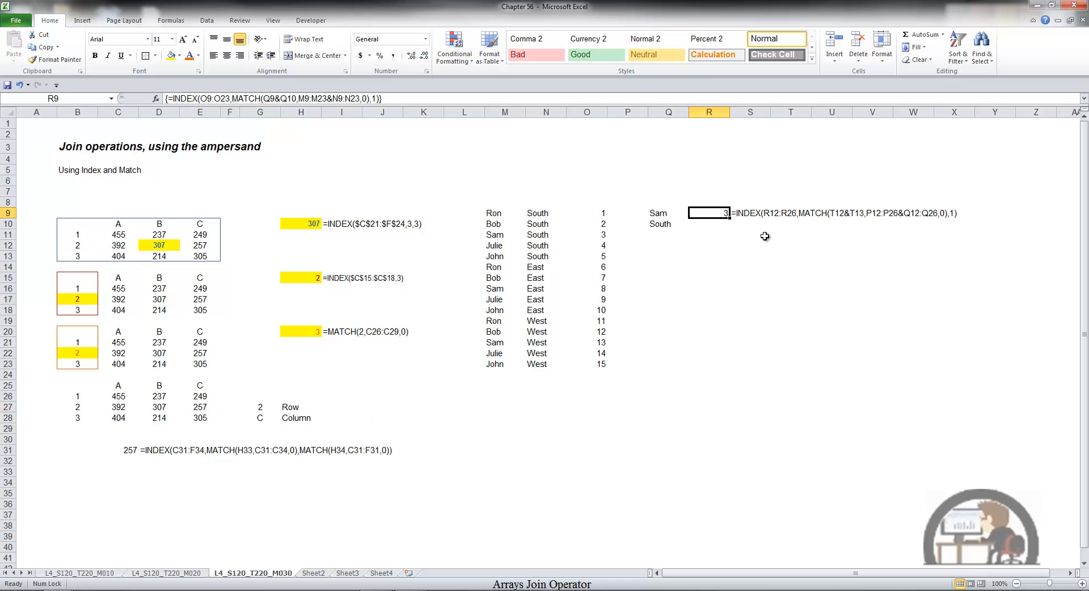
pyautogui.press('F2')
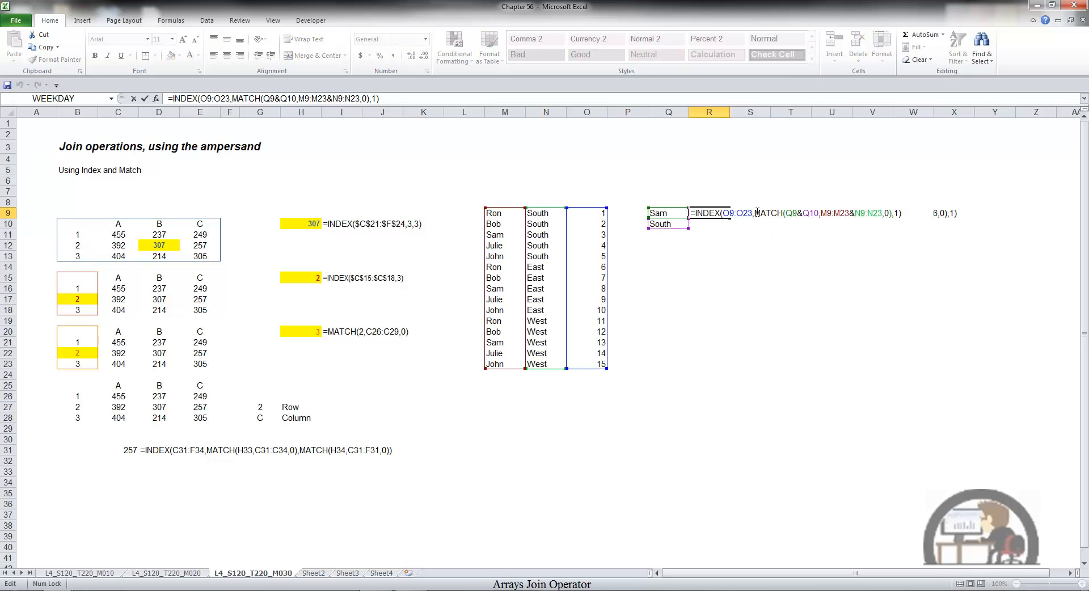
pyautogui.click(748, 214)
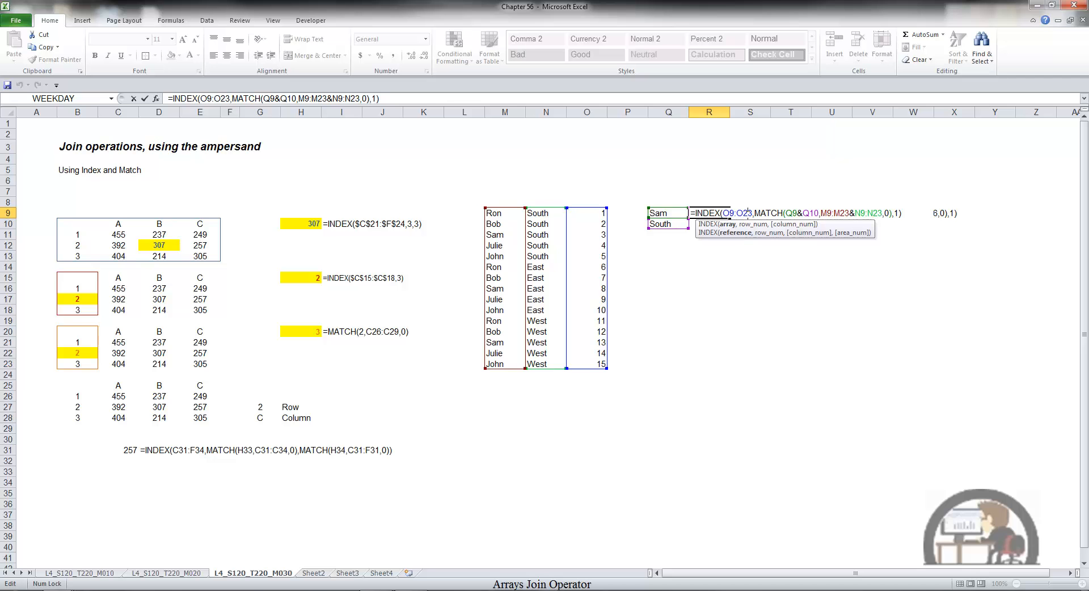
pyautogui.hotkey('ctrl', 'shift', 'Return')
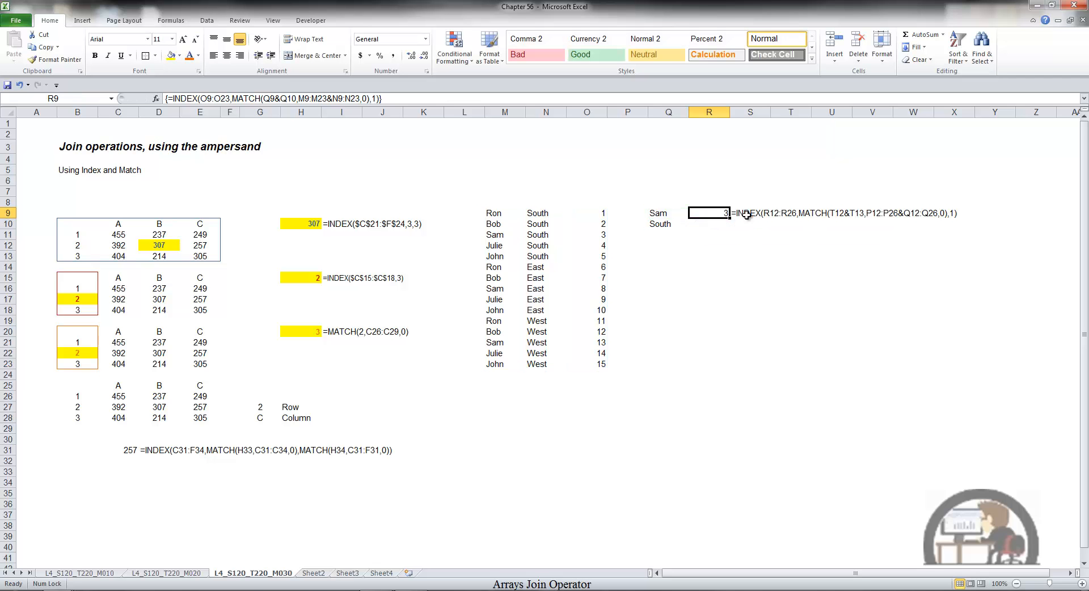
# Evaluate the array formula in R9 step by step with Evaluate Formula, through the joined lookup value and joined lookup ranges.
pyautogui.click(185, 21)
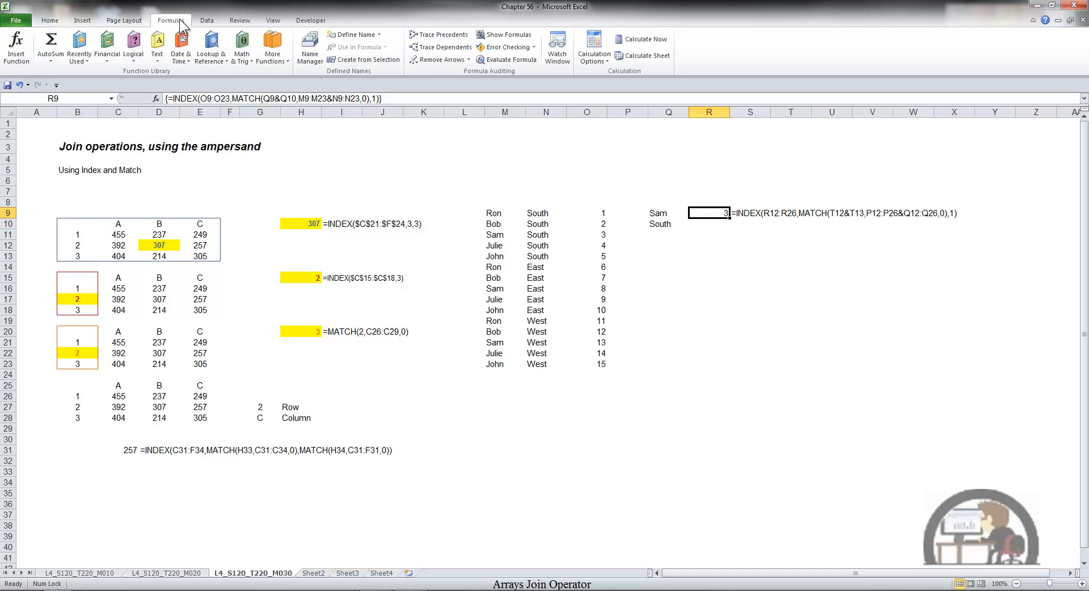
pyautogui.click(528, 61)
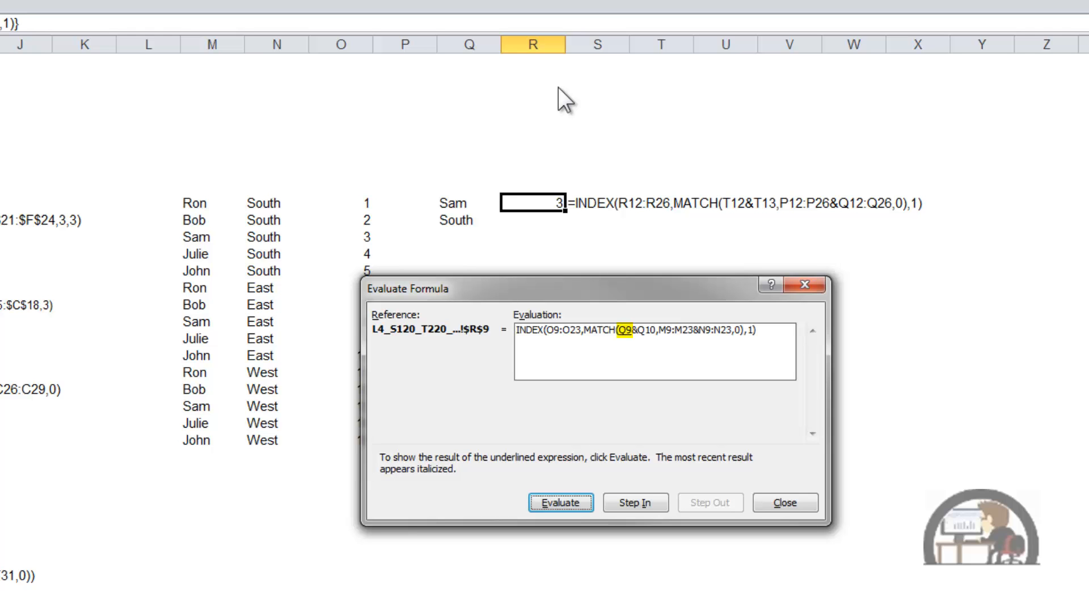
pyautogui.click(572, 502)
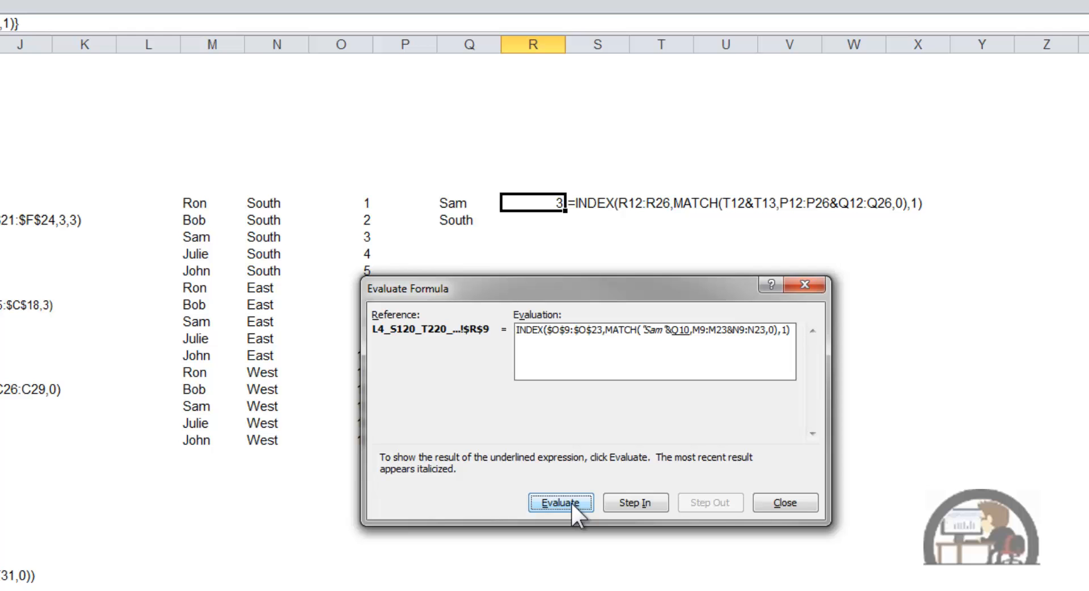
pyautogui.click(571, 502)
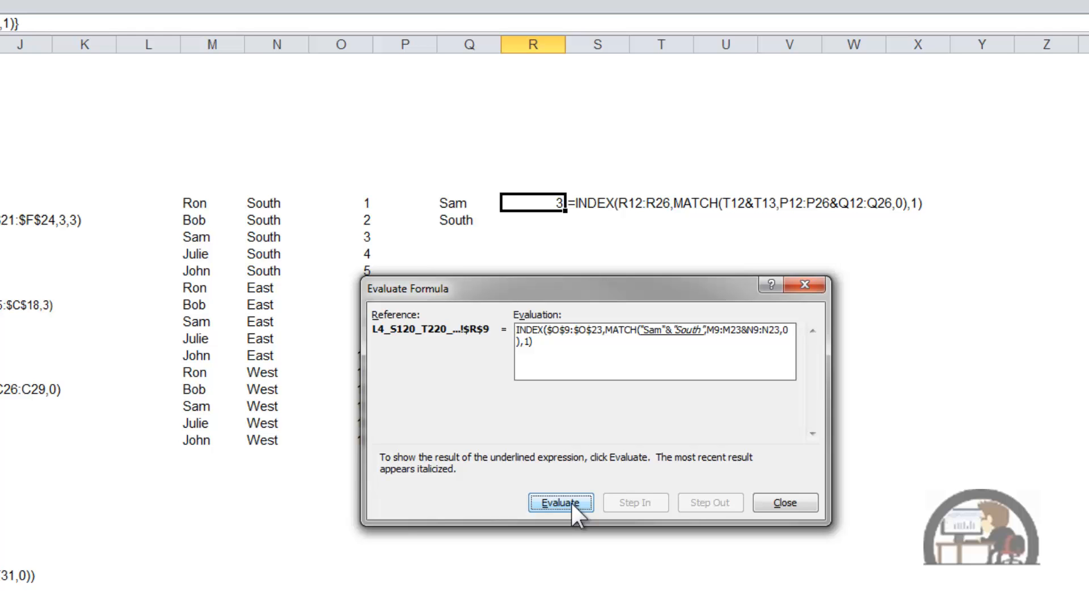
pyautogui.click(570, 501)
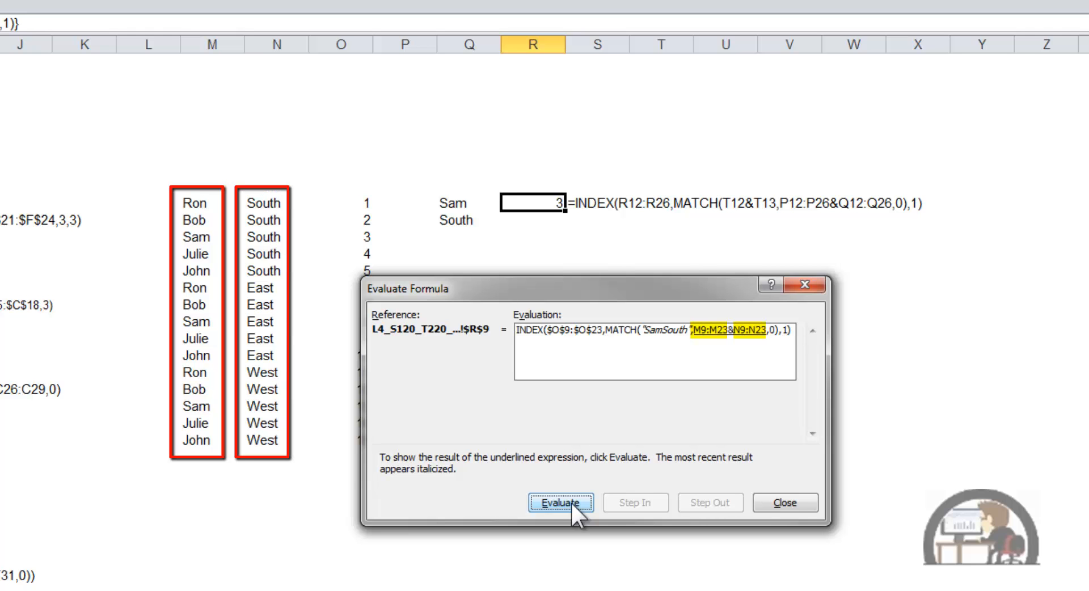
pyautogui.click(571, 501)
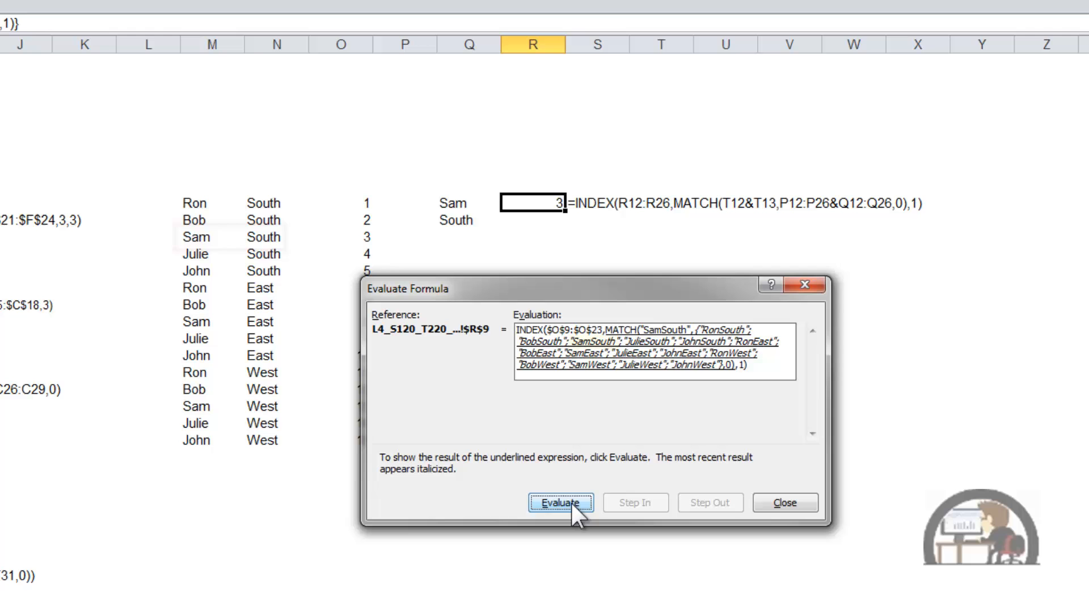
pyautogui.click(570, 502)
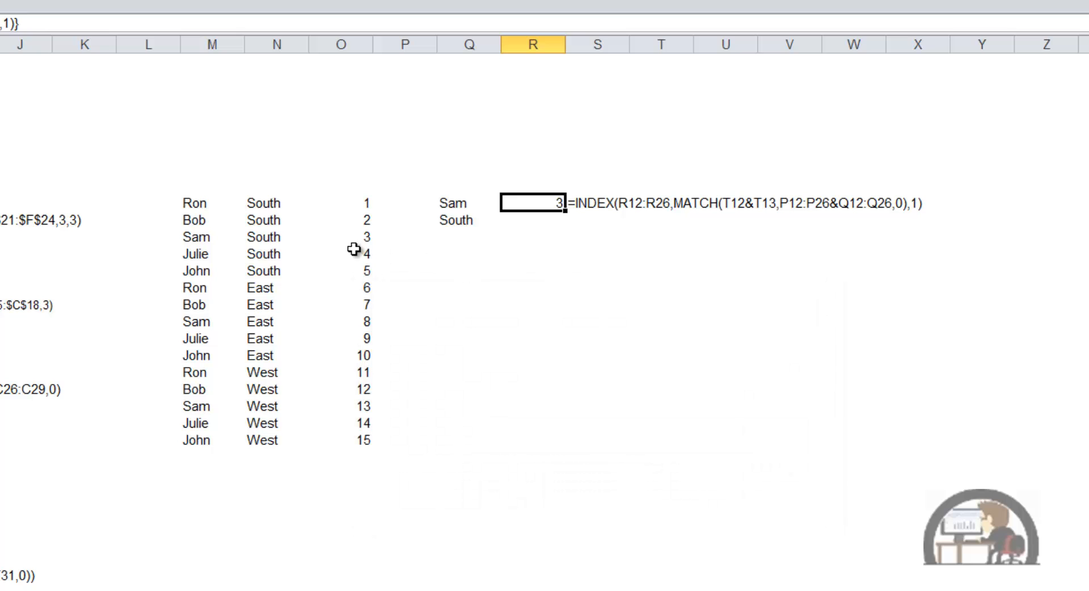
# Check the matching record in row 11, from its number in column O back to its name in column M.
pyautogui.click(368, 239)
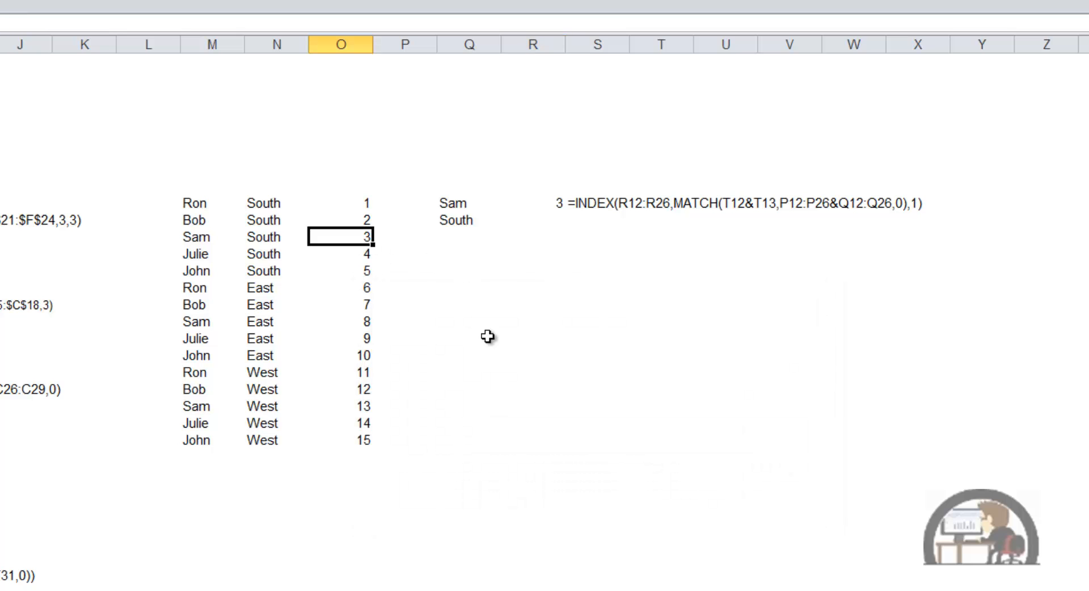
pyautogui.press('Left')
pyautogui.press('Left')
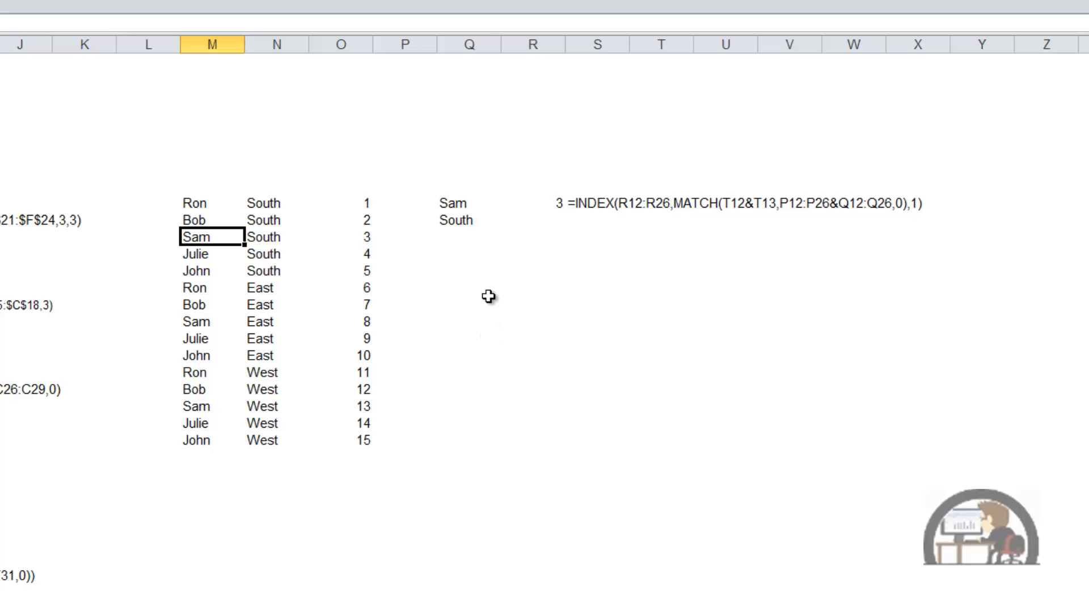
# Change the name criterion in Q9 to the name in the list's fifth record, M13.
pyautogui.click(461, 224)
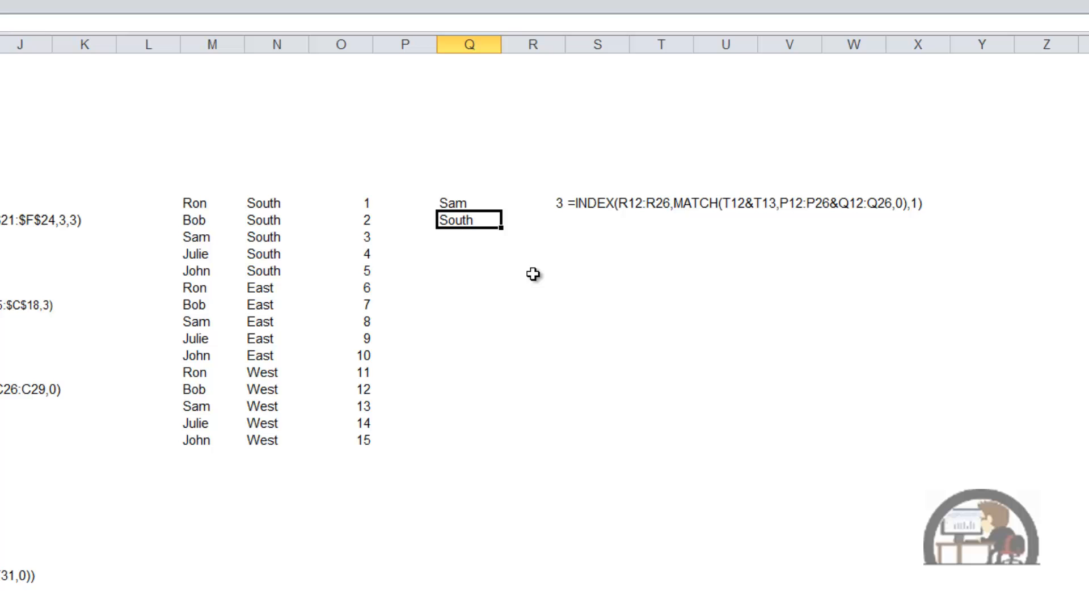
pyautogui.press('Up')
pyautogui.write('John')
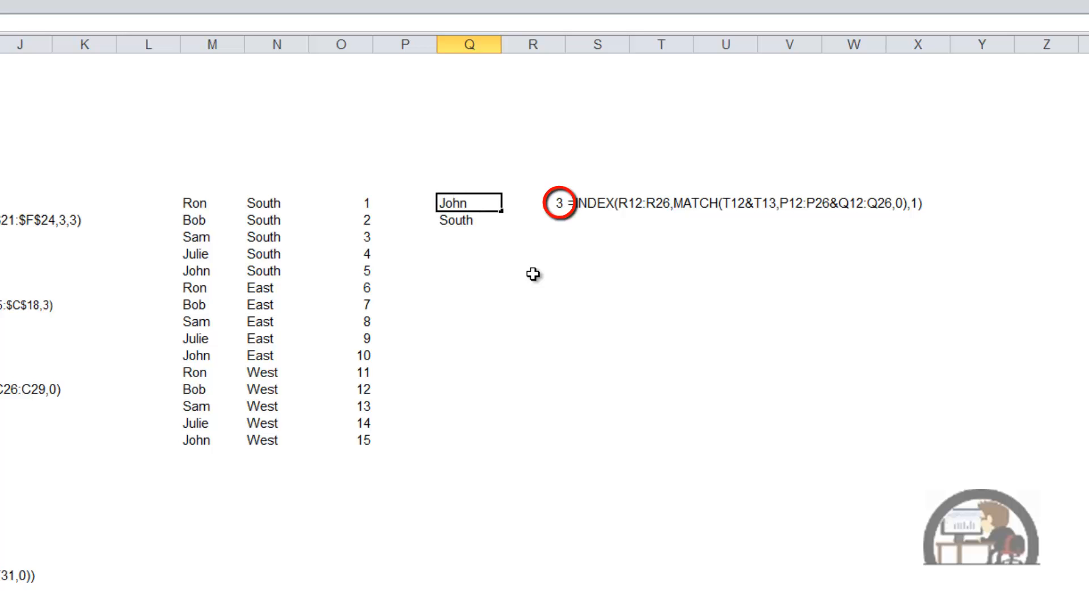
pyautogui.press('Return')
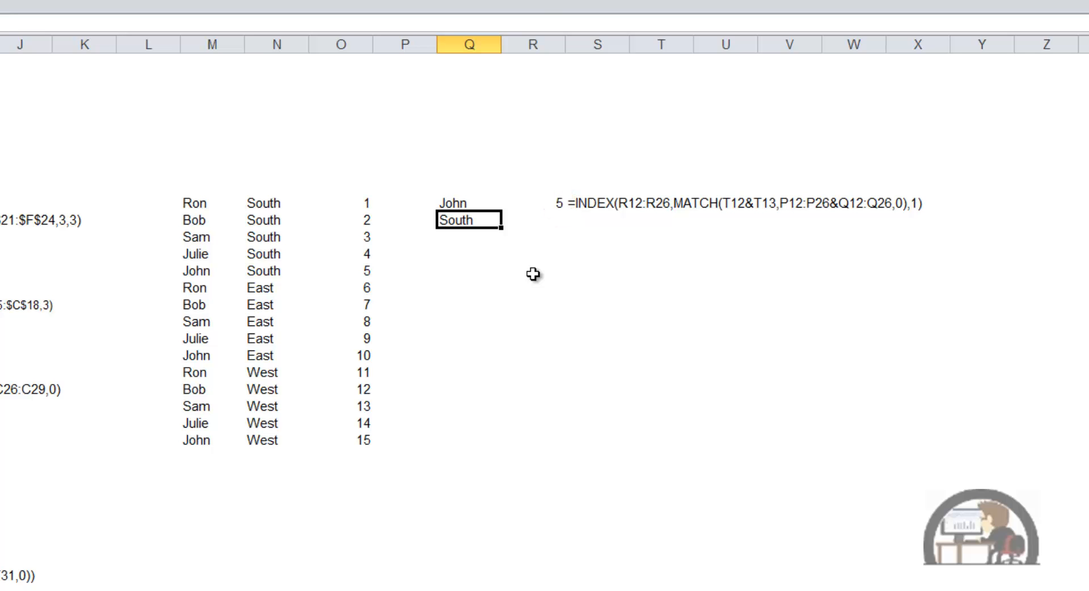
# Check the matching record in row 13, comparing its number in column O with its region in column N.
pyautogui.press('Down')
pyautogui.press('Down')
pyautogui.press('Down')
pyautogui.press('Left')
pyautogui.press('Left')
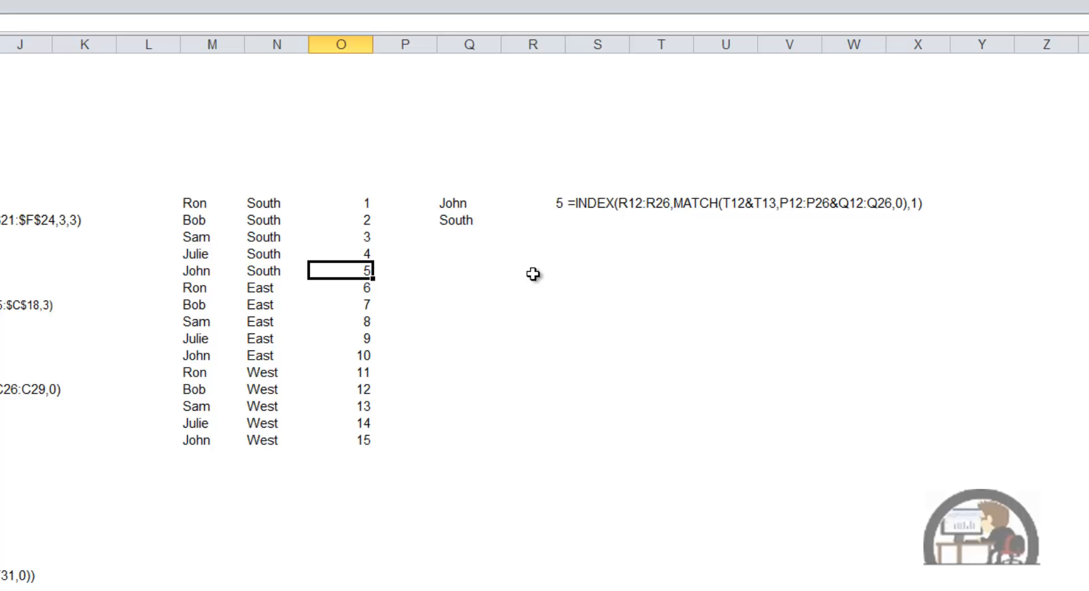
pyautogui.press('Left')
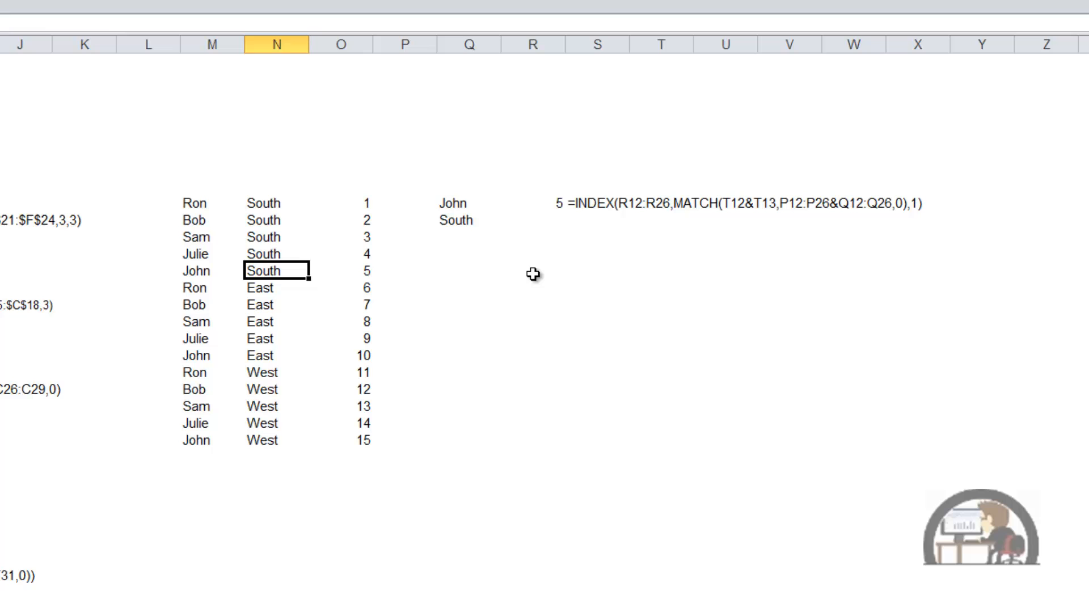
pyautogui.press('Right')
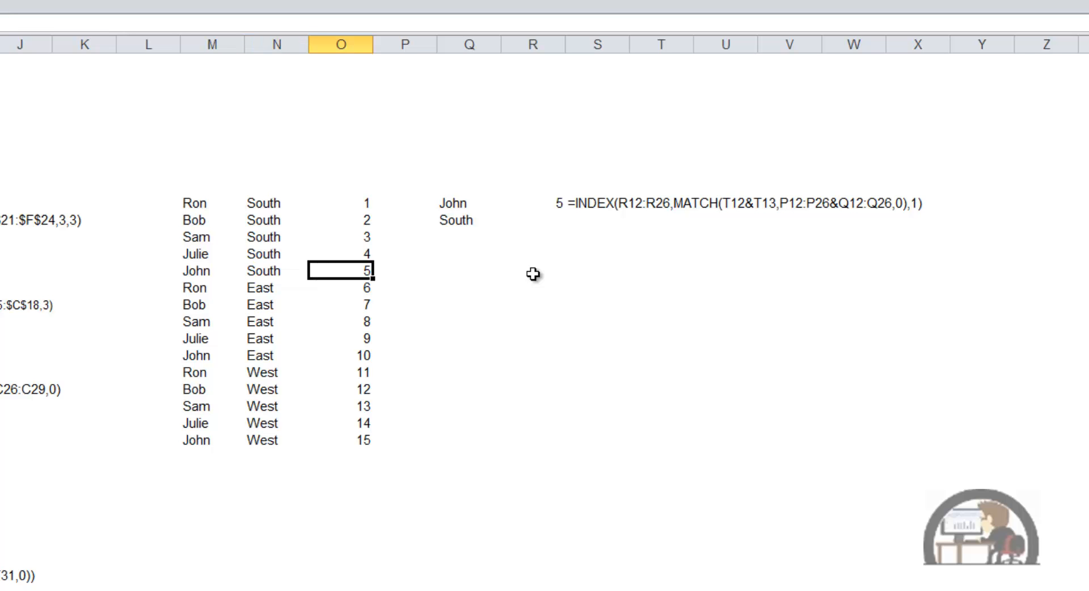
# Move the whole number list from O9:O23 to L9:L23, directly before the names column.
pyautogui.press('Up')
pyautogui.press('Up')
pyautogui.press('Up')
pyautogui.press('Up')
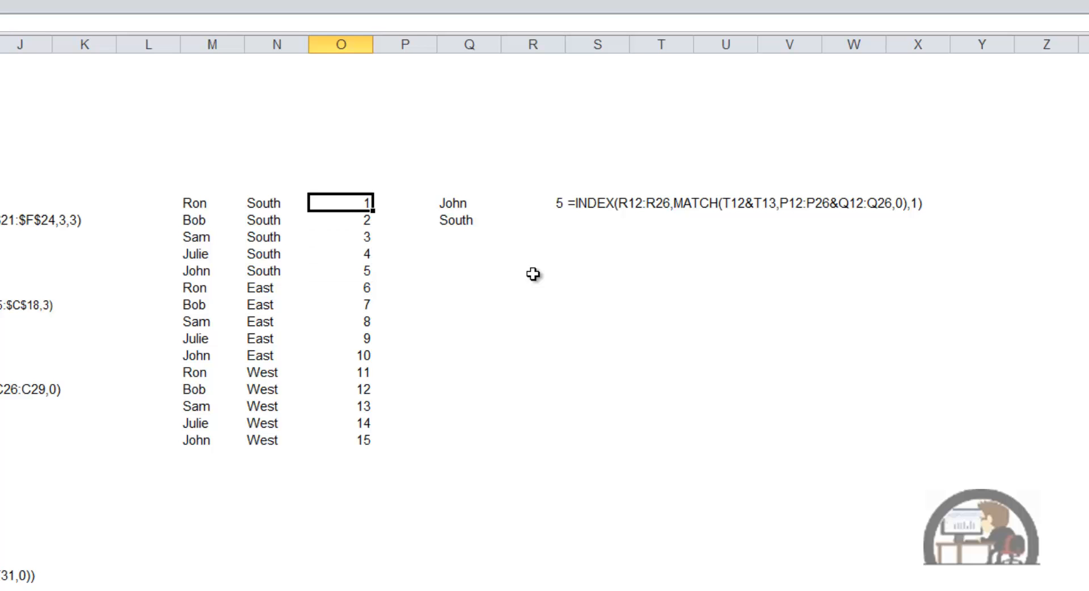
pyautogui.hotkey('ctrl', 'shift', 'Down')
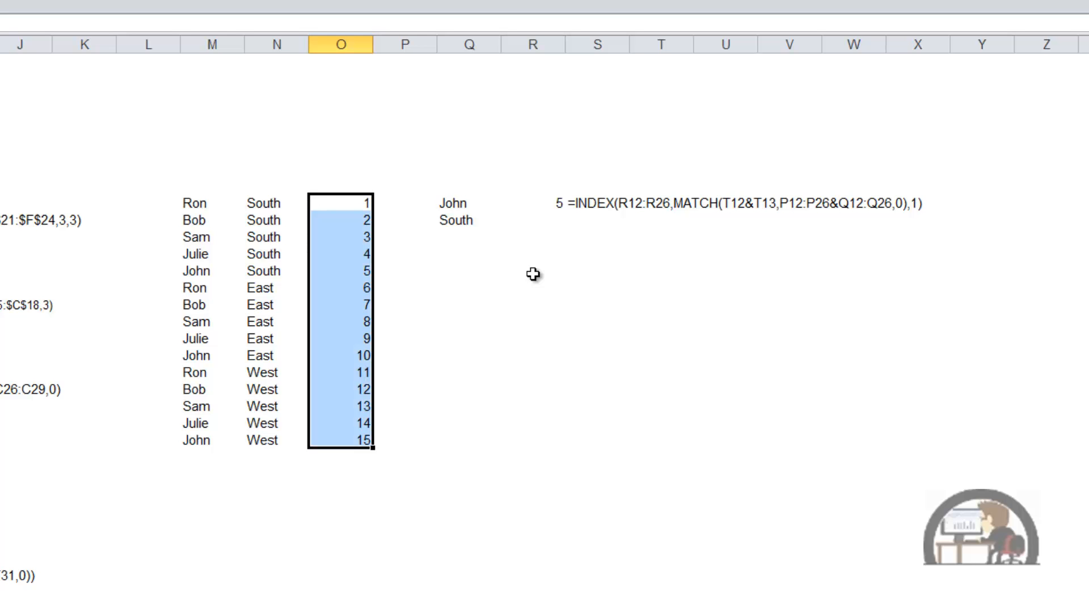
pyautogui.hotkey('ctrl', 'x')
pyautogui.press('Left')
pyautogui.press('Left')
pyautogui.press('Left')
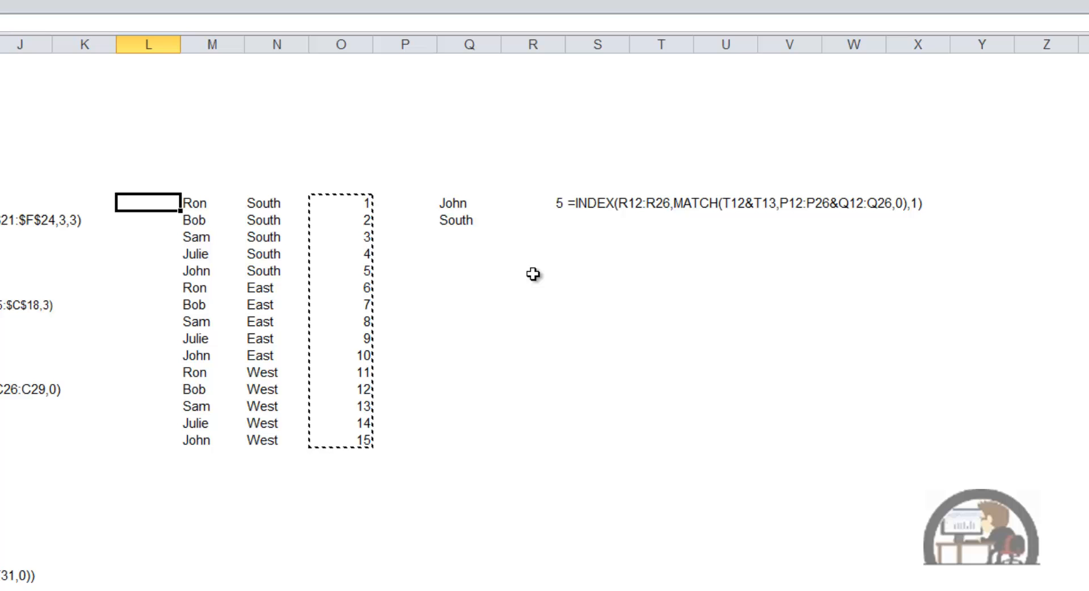
pyautogui.hotkey('ctrl', 'v')
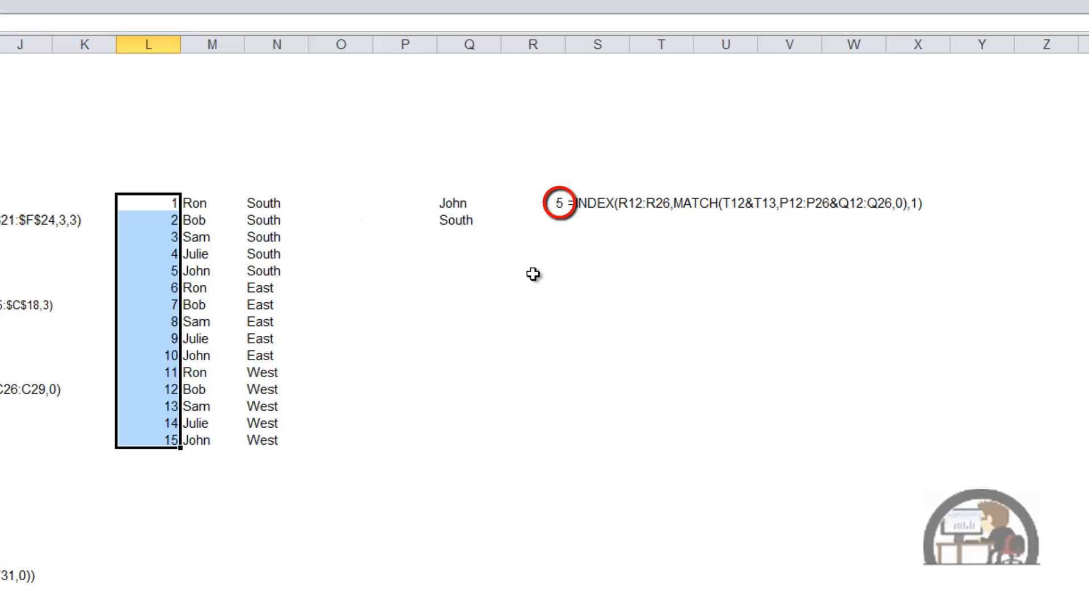